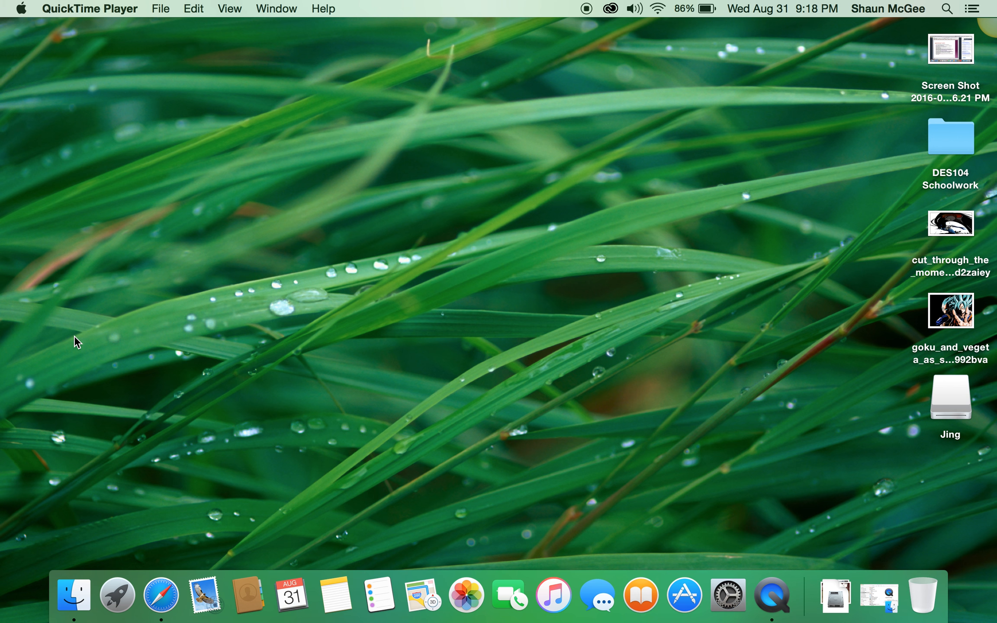
Launch Photoshop CC 2015.5 from Launchpad.
left_click(117, 595)
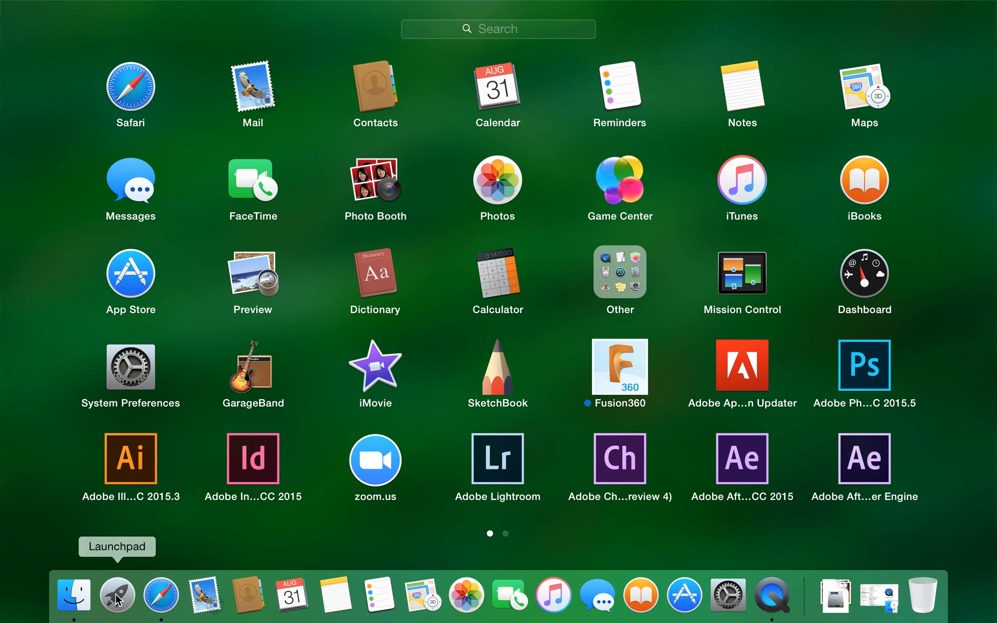
left_click(860, 368)
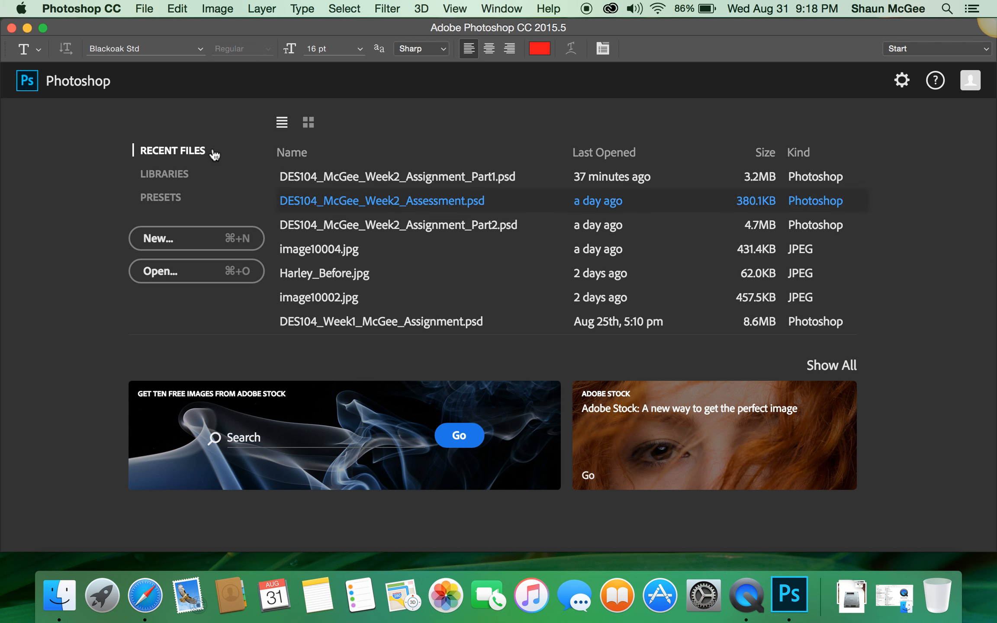
Create a new 5 × 7 inch document at 72 pixels/inch, RGB colour, with a black background.
left_click(160, 245)
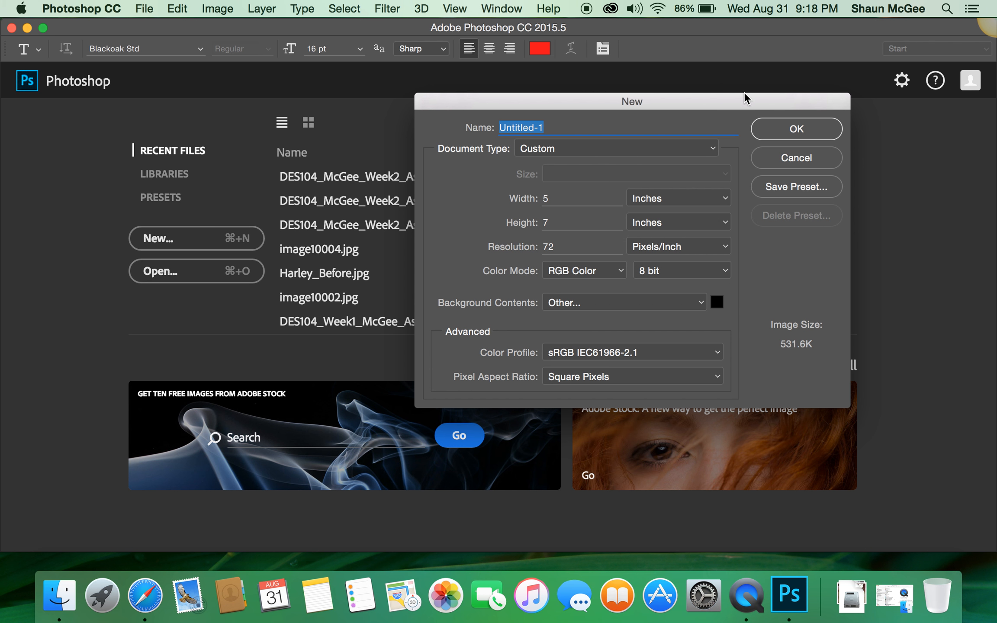
left_click(775, 132)
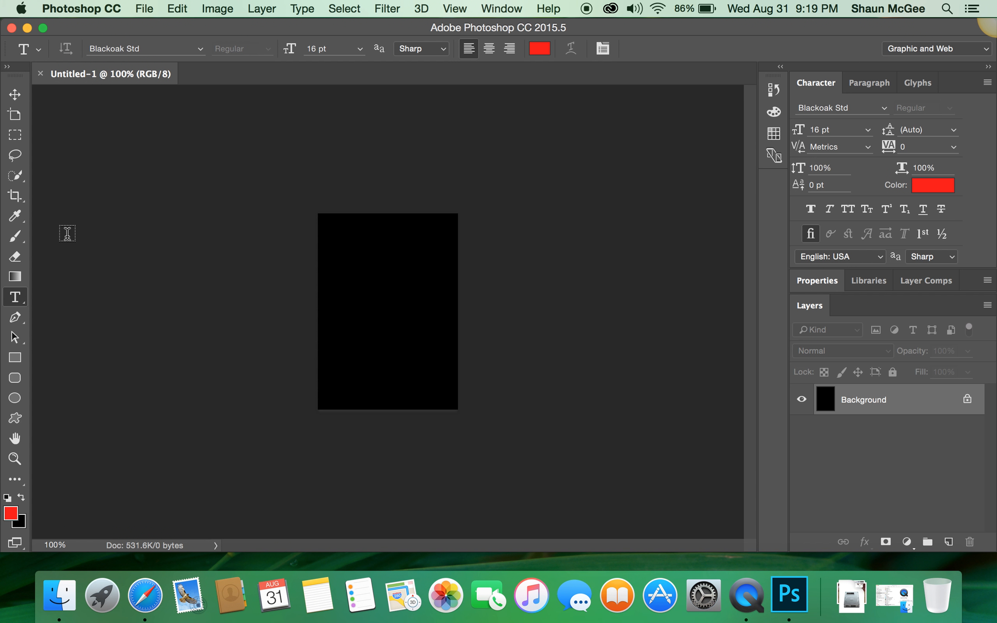
Set the foreground colour to white (ffffff).
left_click(11, 514)
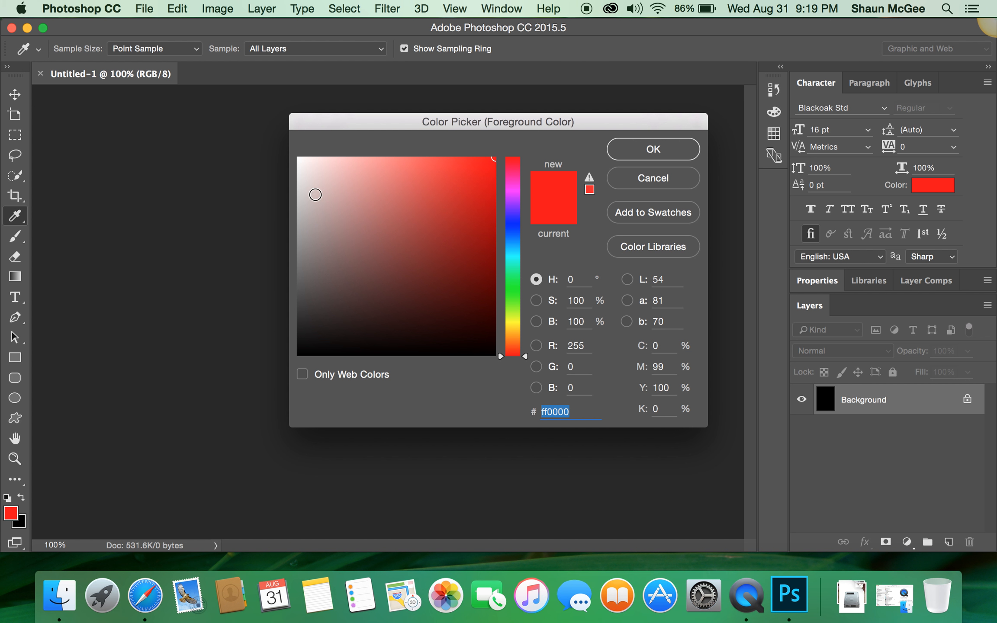
left_click(299, 160)
left_click_drag(292, 146, 282, 133)
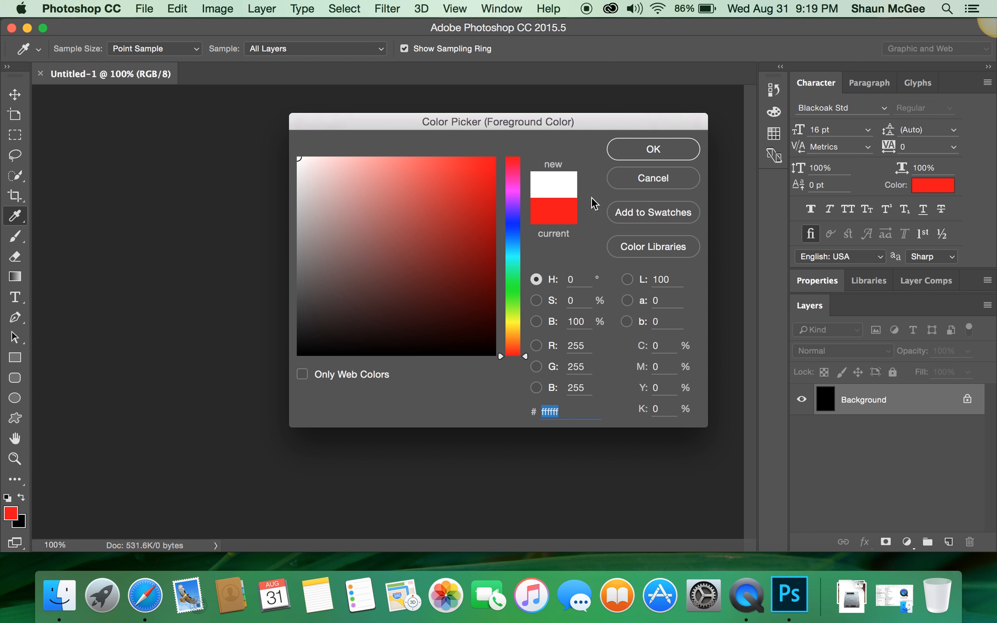
left_click(624, 156)
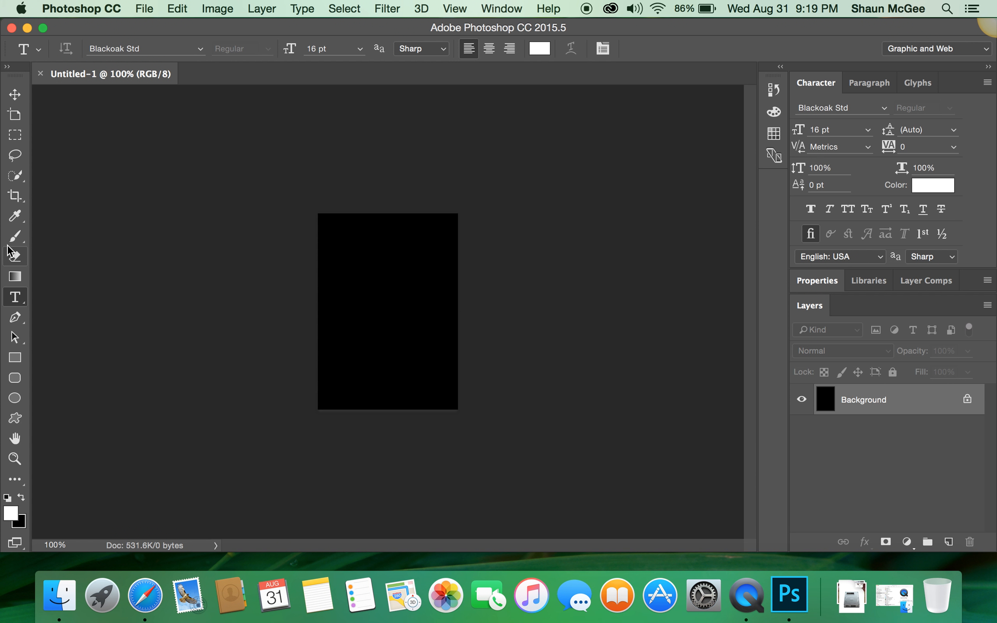
Fill the background with a slightly diagonal white-to-black gradient, white at the top, using the Gradient tool.
left_click(13, 275)
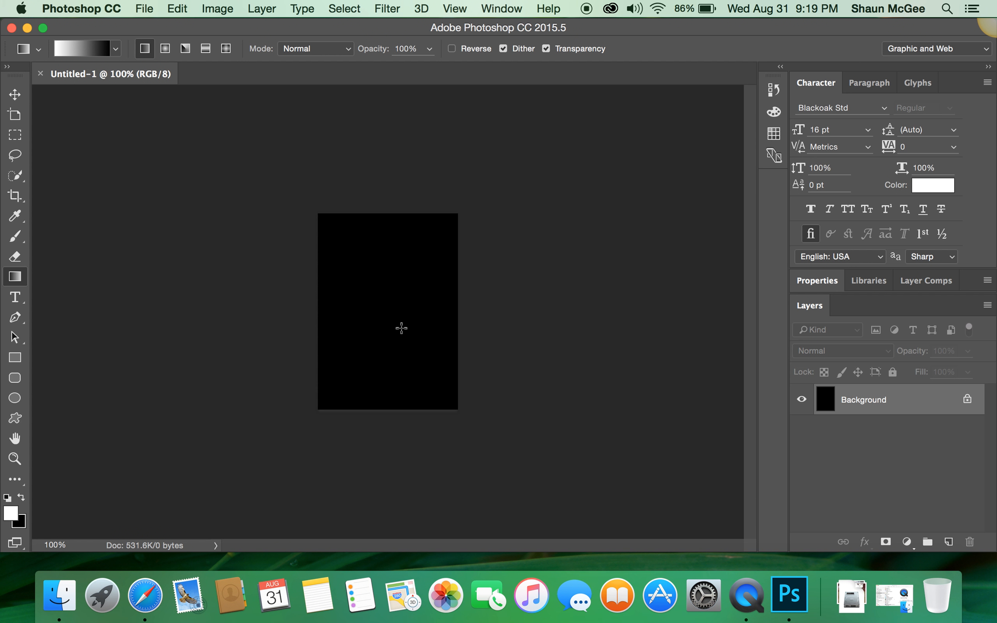
mouse_move(401, 328)
left_mouse_down()
mouse_move(323, 209)
mouse_move(387, 327)
left_mouse_up()
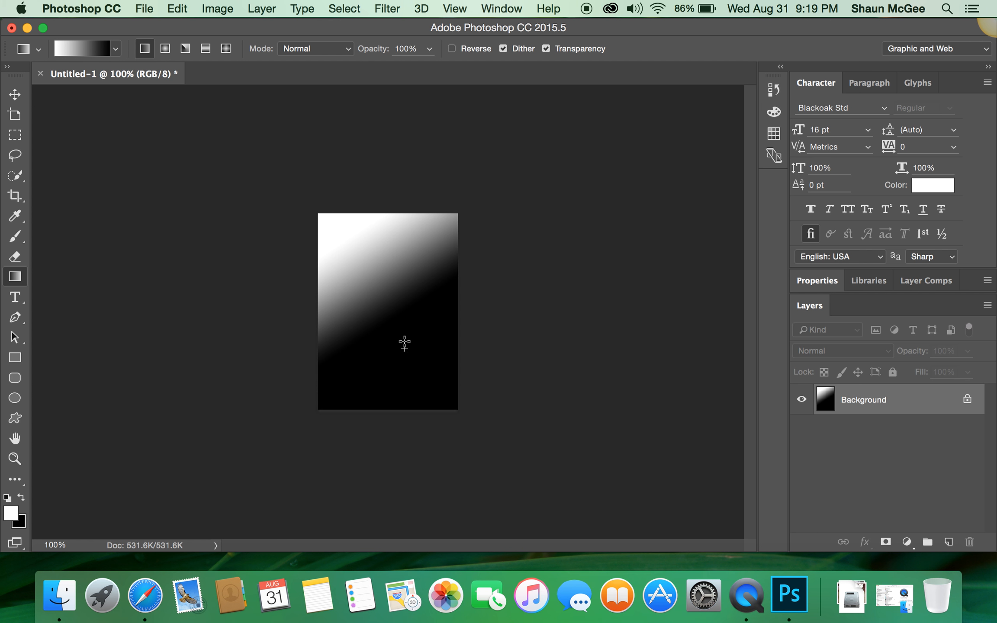
key("super+z")
left_click_drag(383, 270, 382, 312)
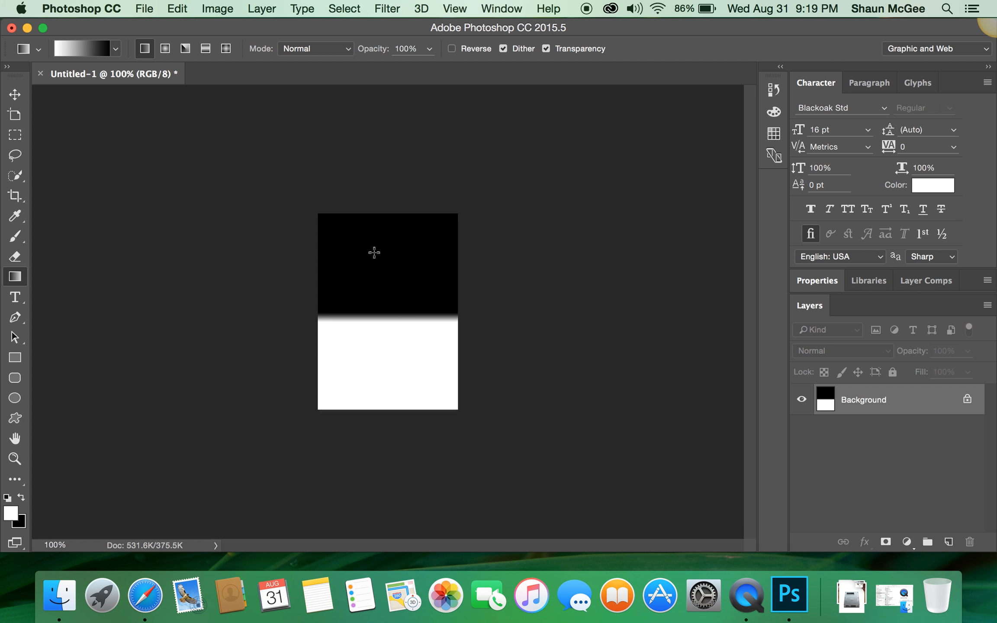
left_click_drag(378, 269, 403, 327)
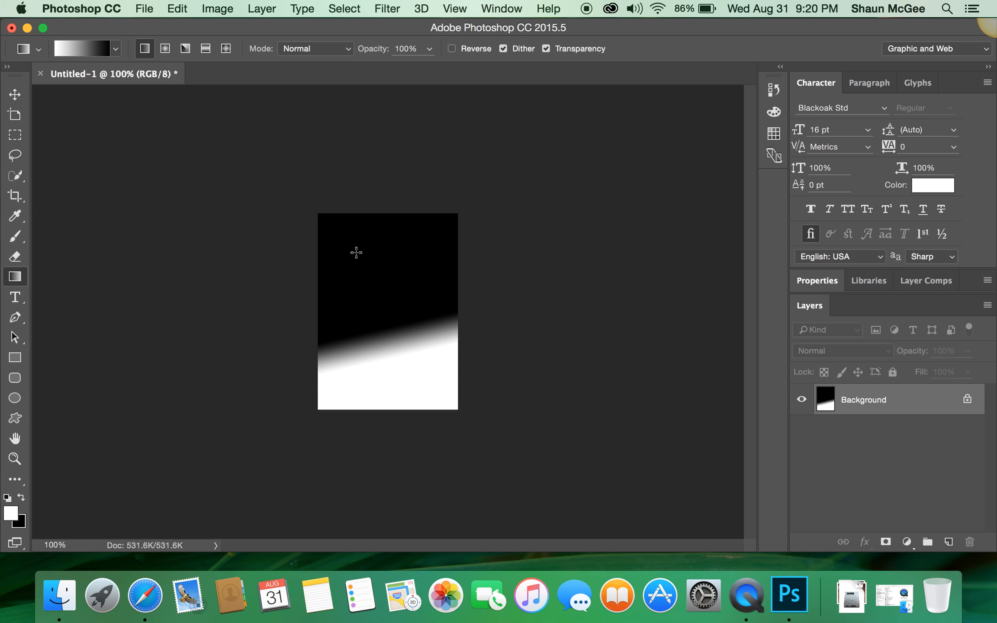
left_click_drag(362, 266, 386, 320)
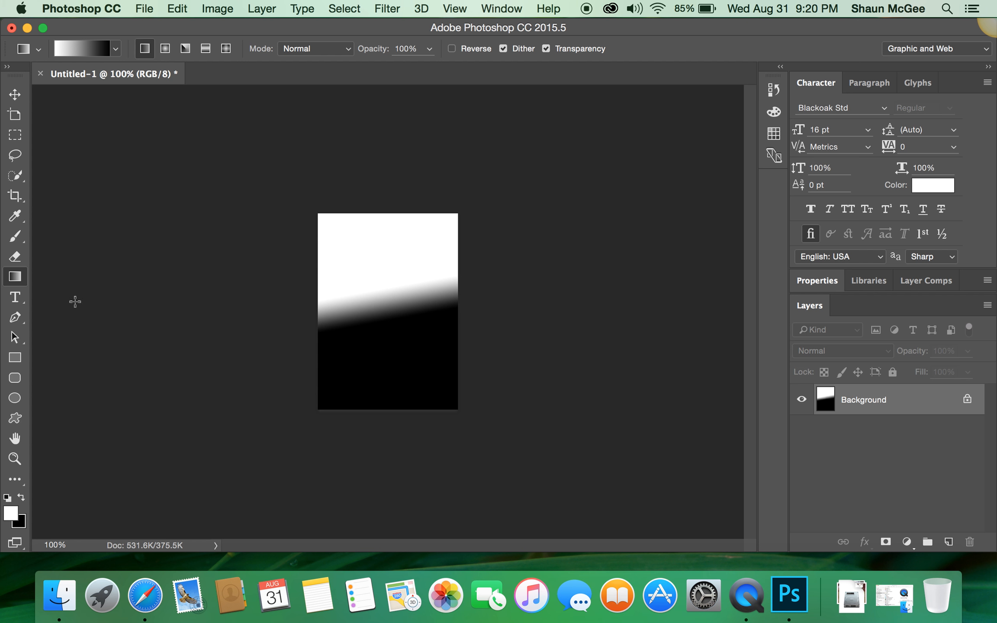
left_click(15, 359)
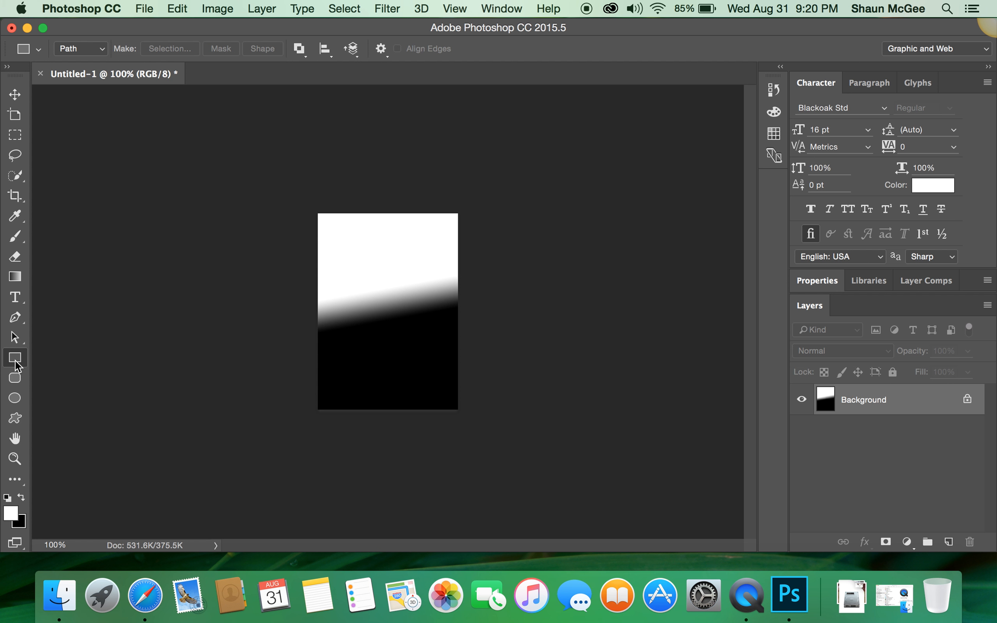
left_click_drag(358, 274, 431, 369)
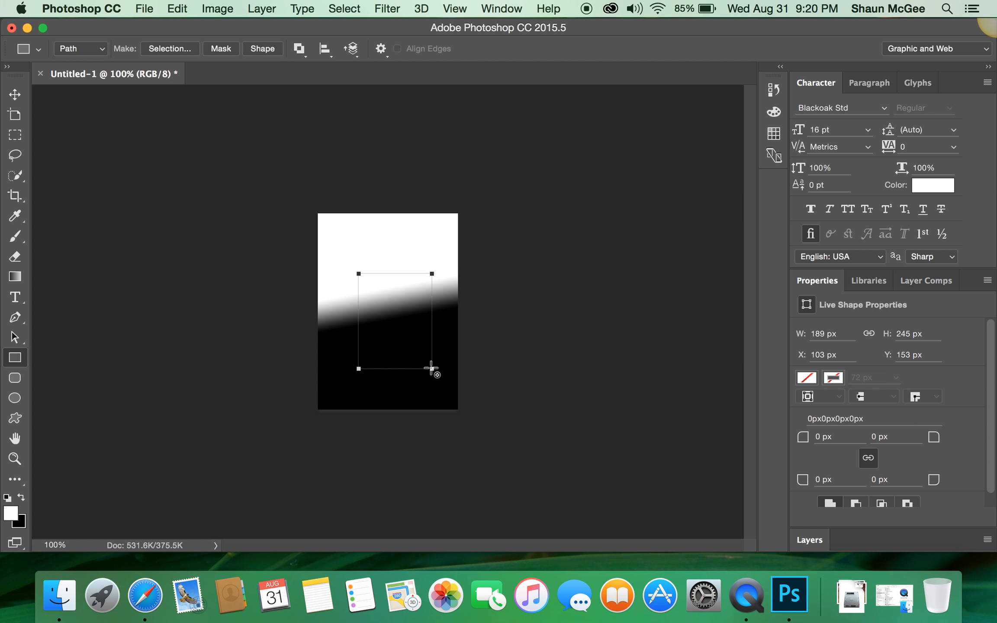
key("super+z")
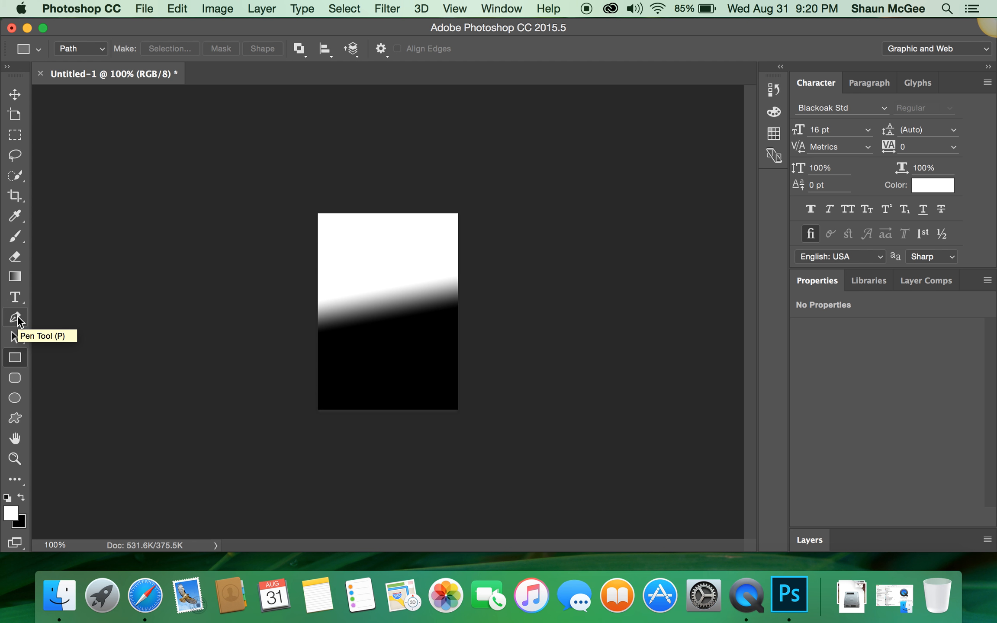
Zoom to 200% and draw an S-shaped Pen path from the lower-left corner to the upper right with a smooth midpoint.
left_click(17, 321)
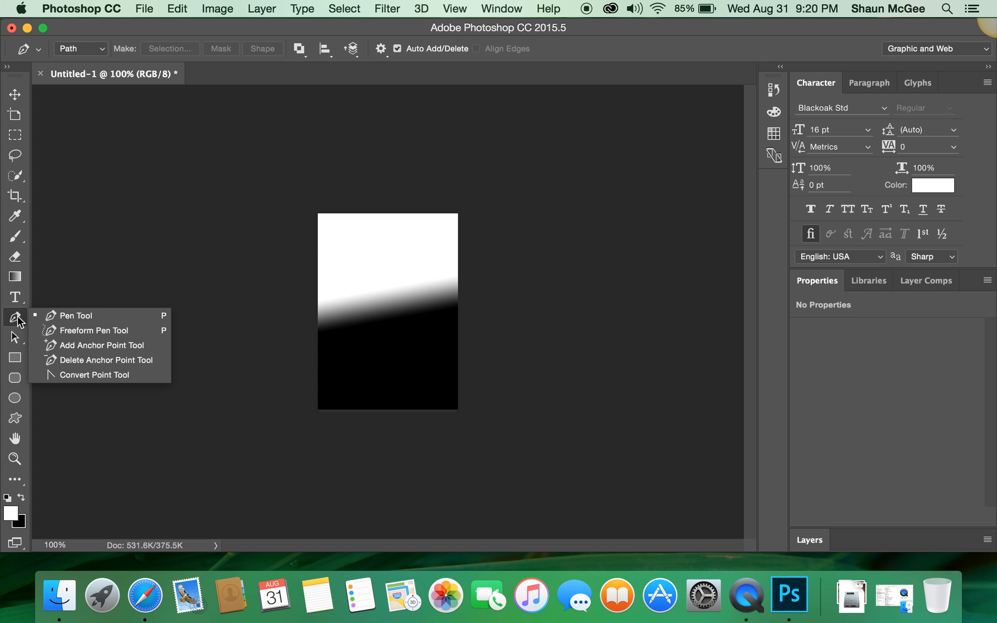
left_click(72, 317)
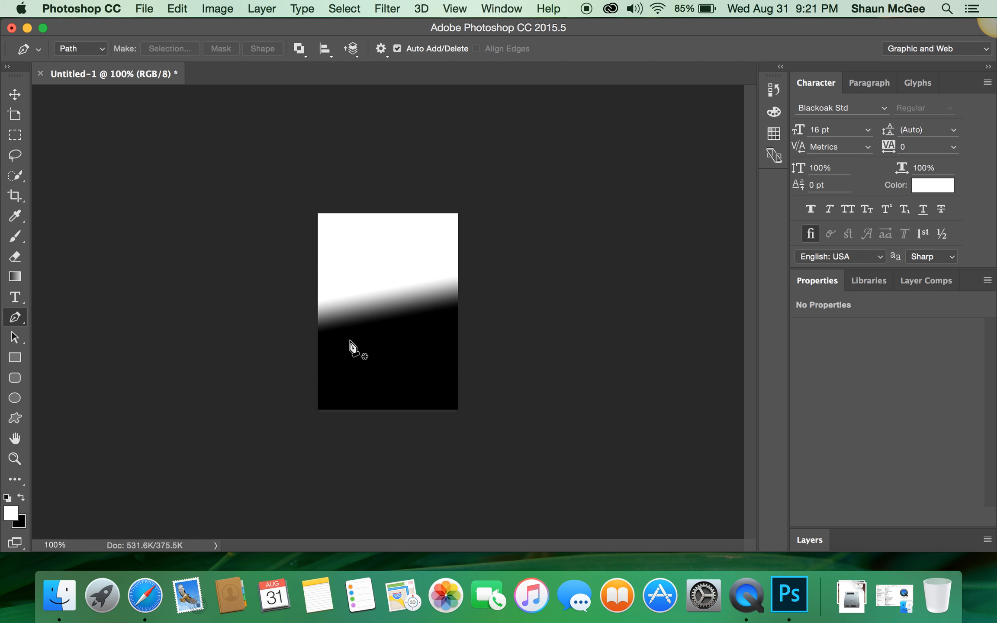
key("super+equal")
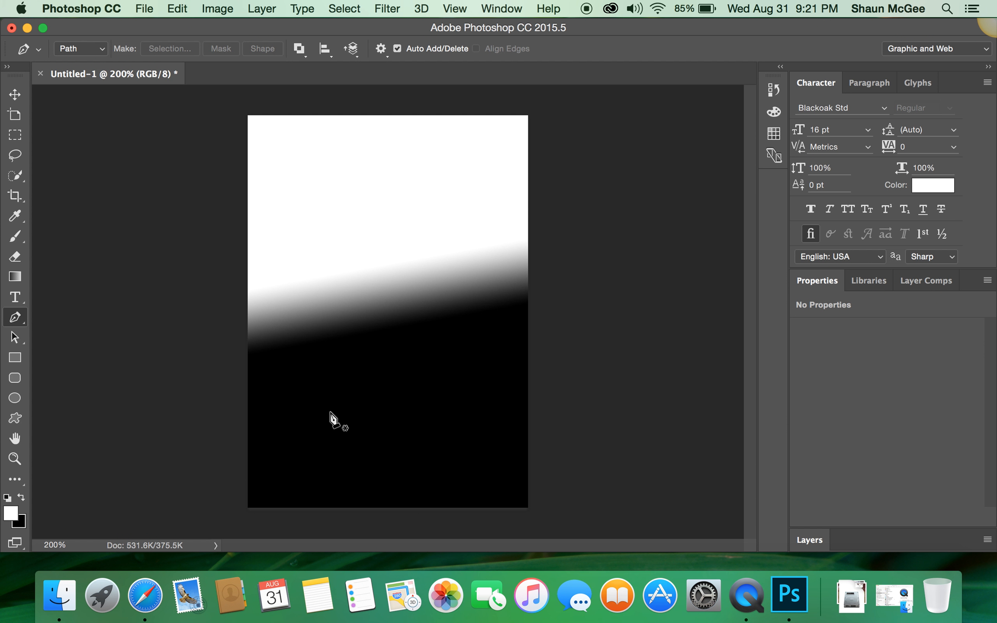
left_click(274, 487)
left_click(496, 151)
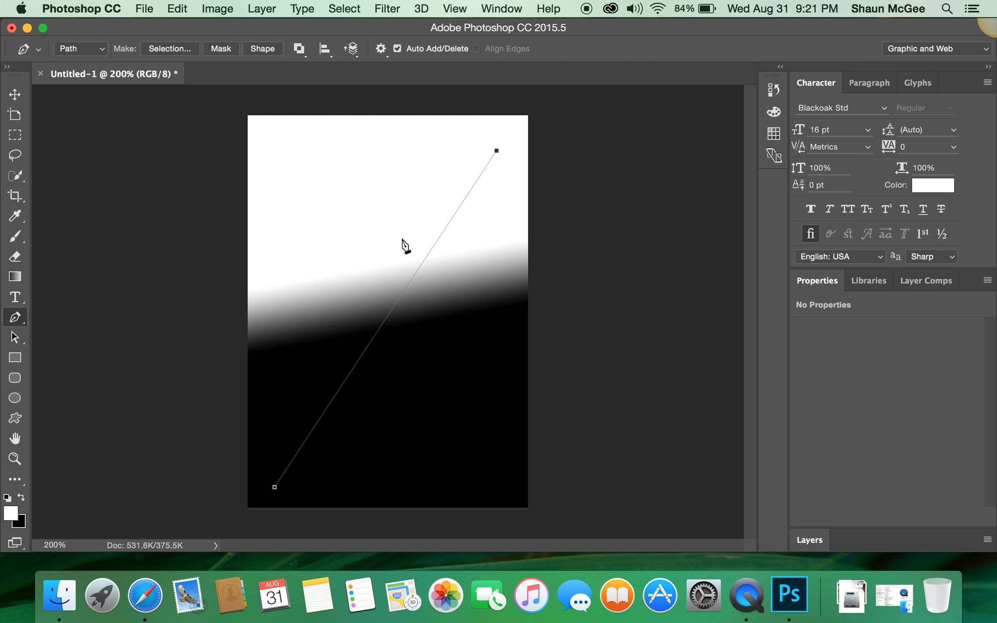
left_click(391, 311)
left_click_drag(391, 311, 286, 208)
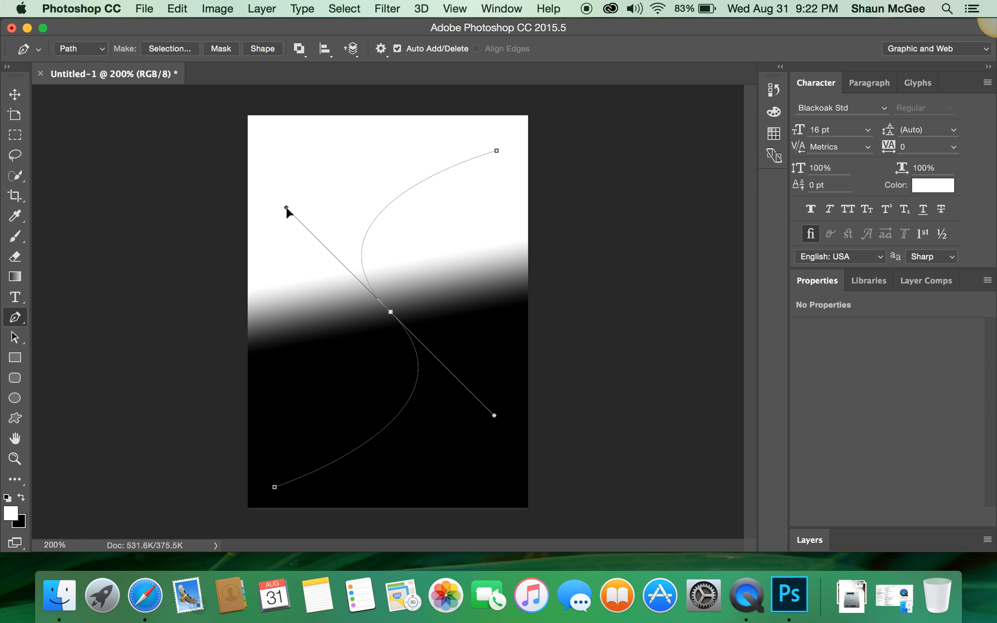
left_click_drag(286, 207, 285, 207)
left_click_drag(285, 208, 392, 262)
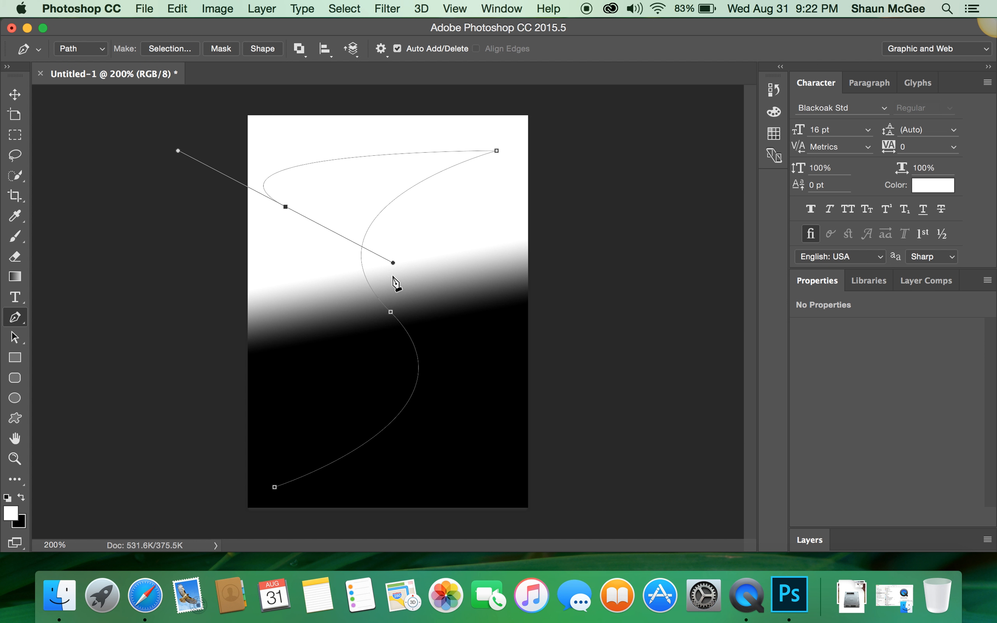
left_click_drag(394, 264, 336, 344)
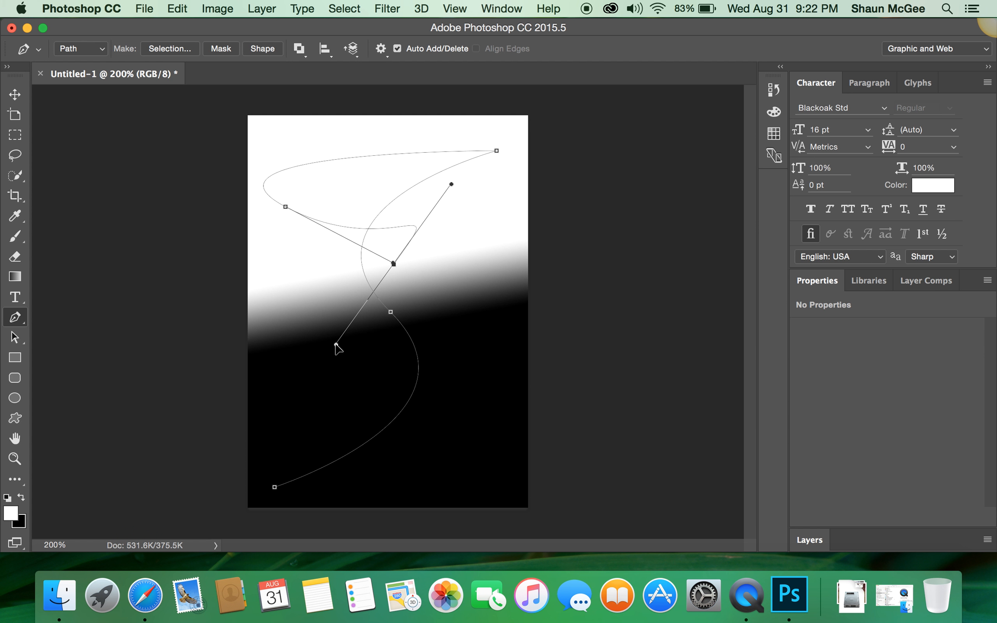
key("super+z")
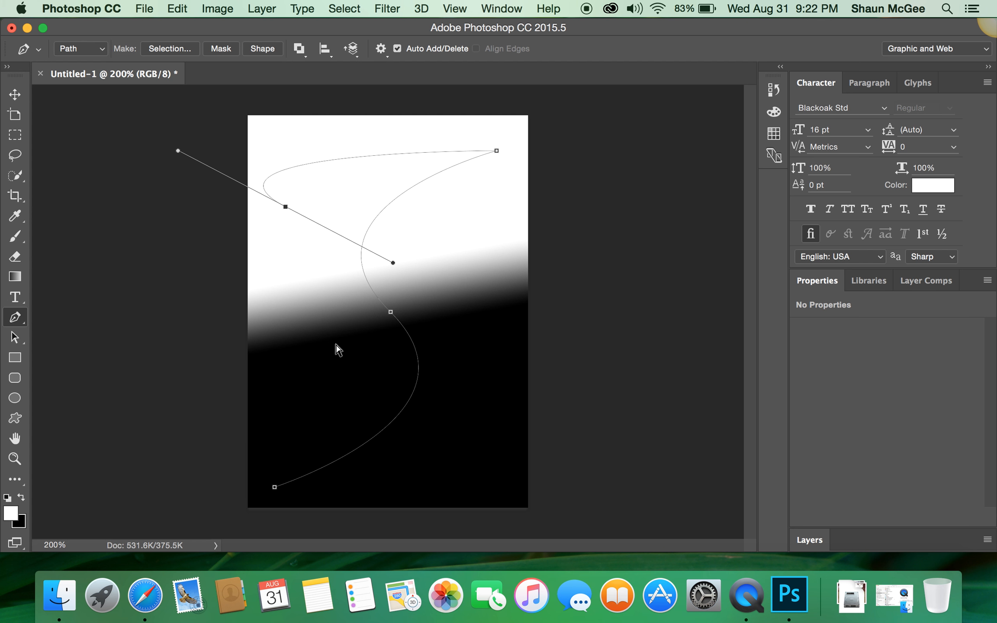
key("super+z")
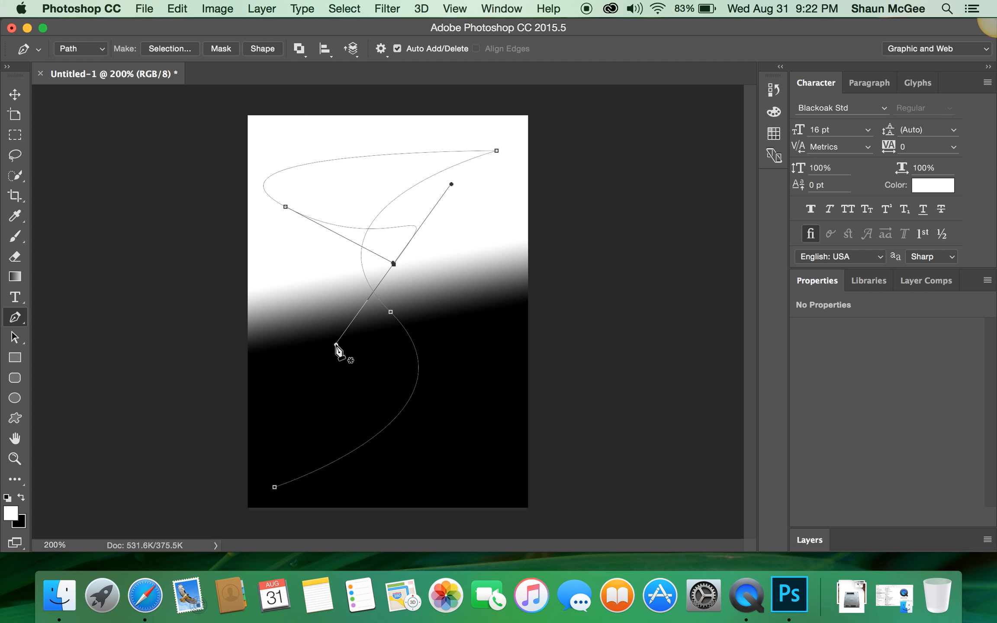
key("alt+super+z")
key("alt+super+z")
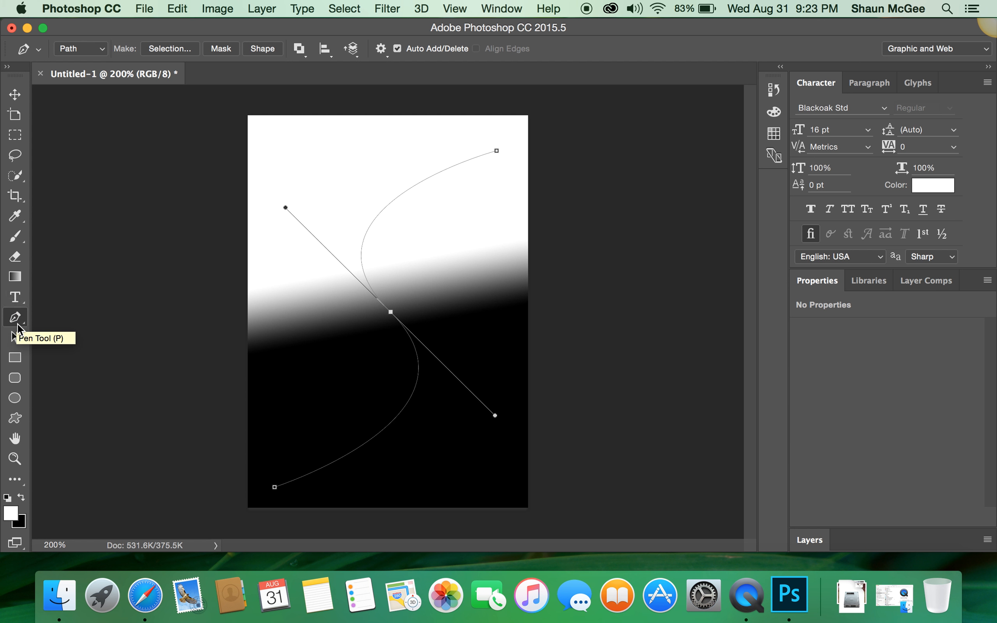
Select the Type tool and set the foreground colour to red (ff0000).
left_click(15, 298)
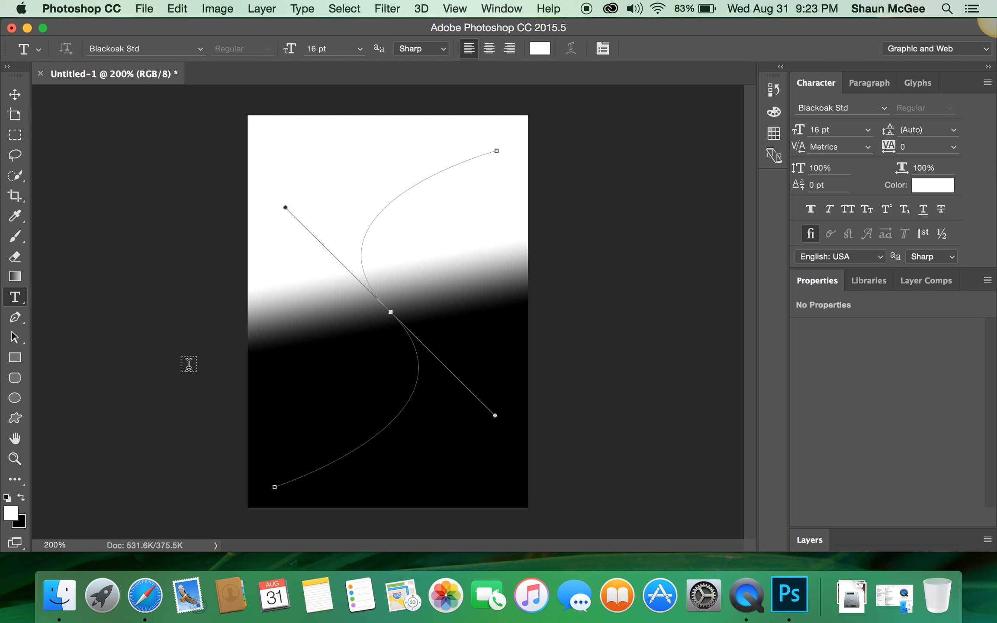
left_click(11, 514)
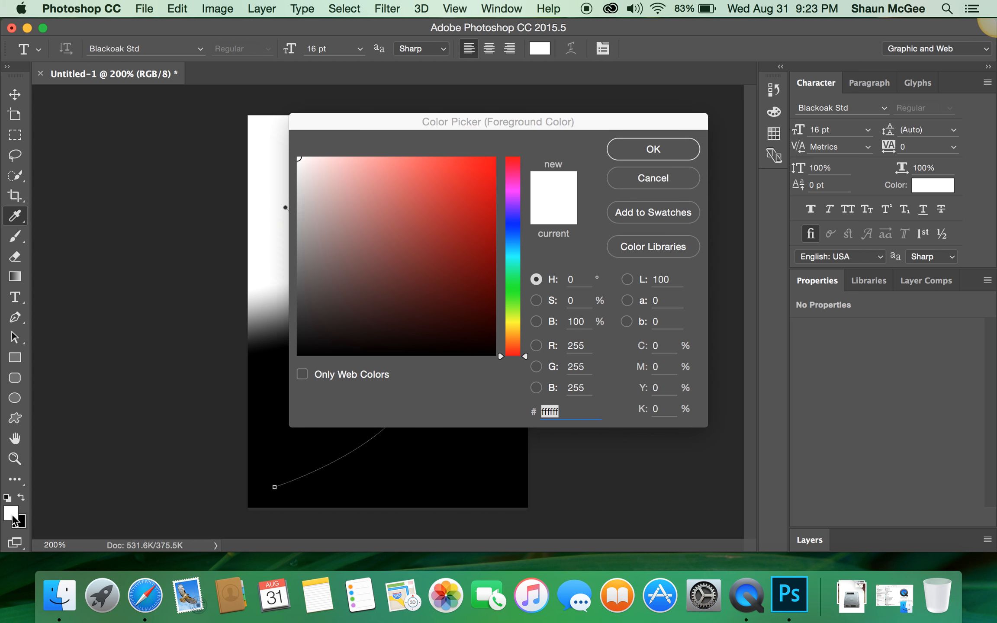
left_click_drag(487, 169, 518, 140)
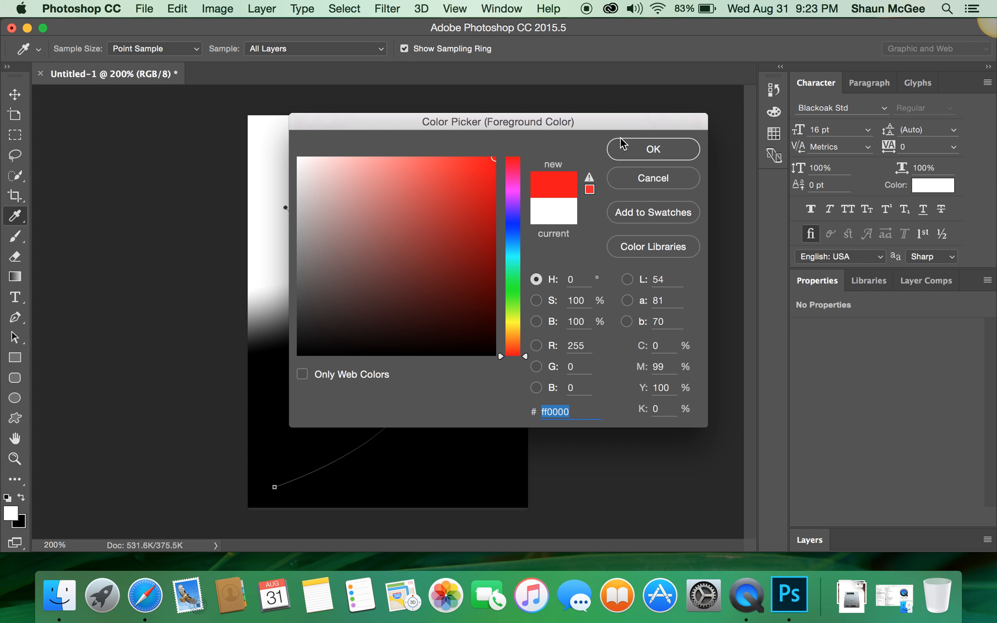
left_click(629, 150)
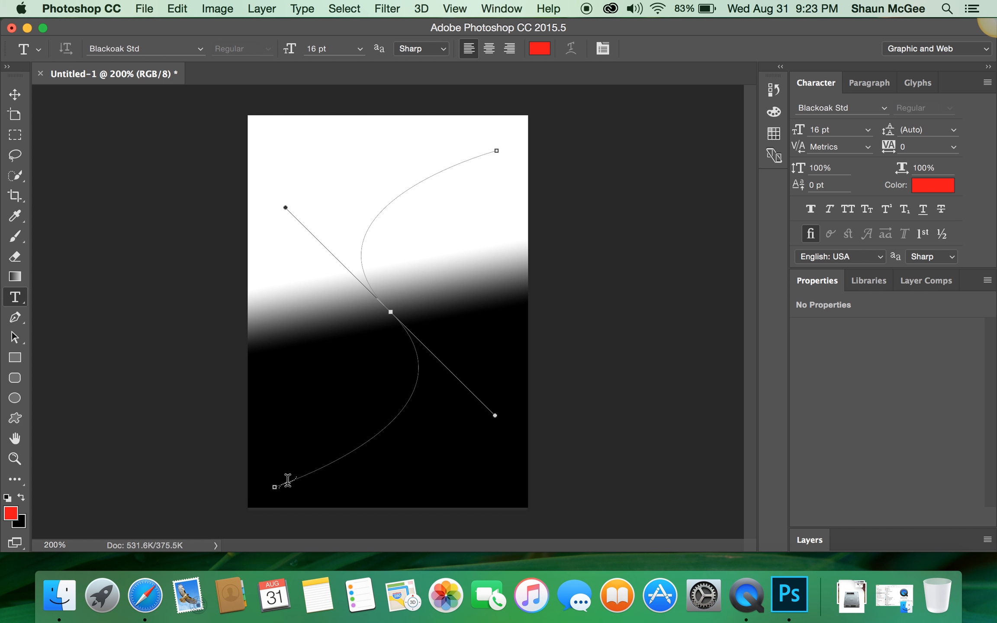
Start type on the path at its lower-left end and type the user's first name repeatedly along the curve.
left_click(288, 480)
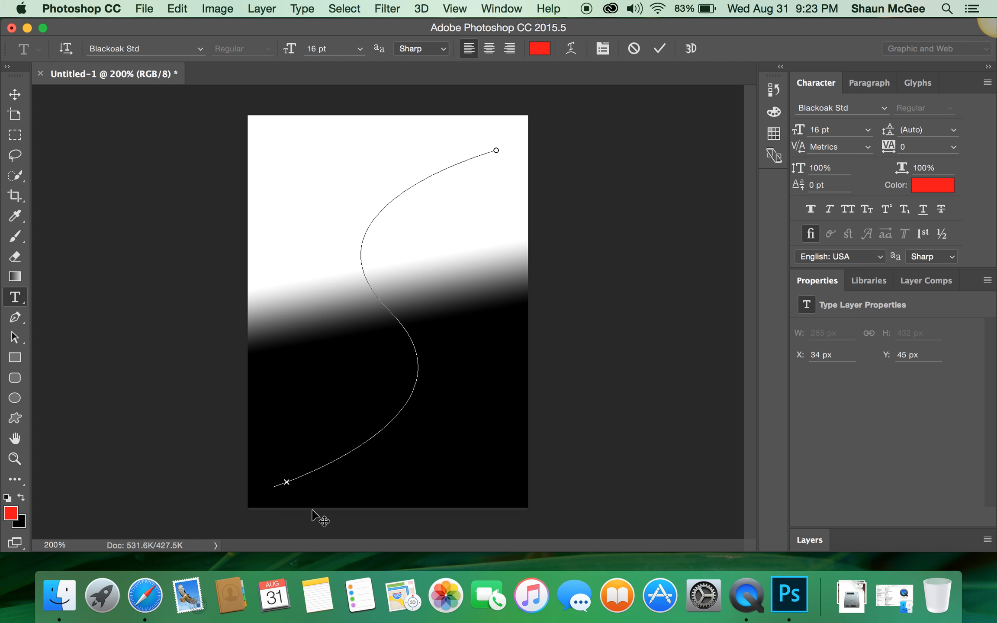
type("shaun shaun s")
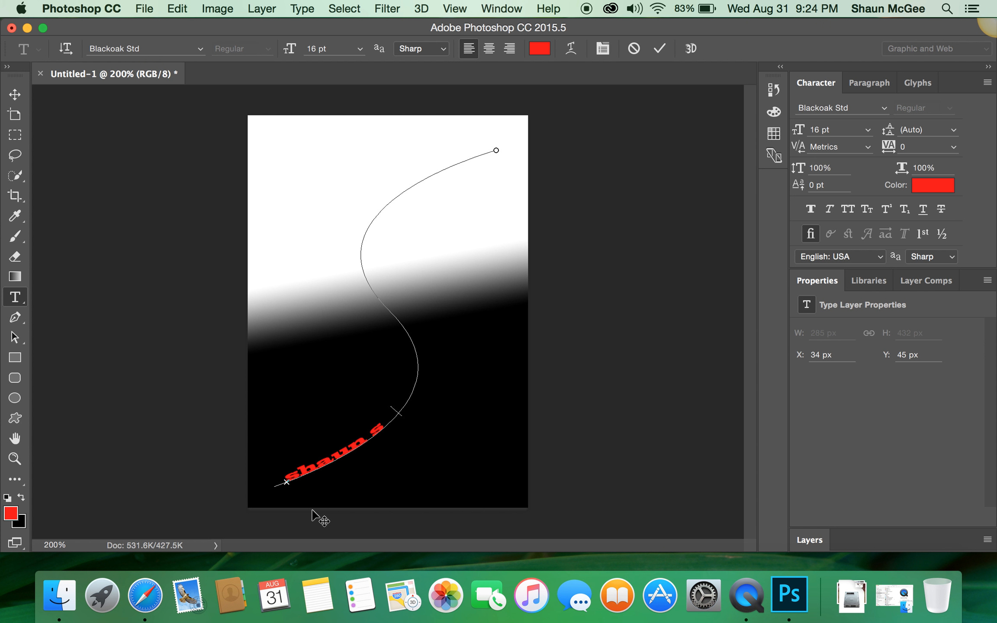
type("haun shaun shaun")
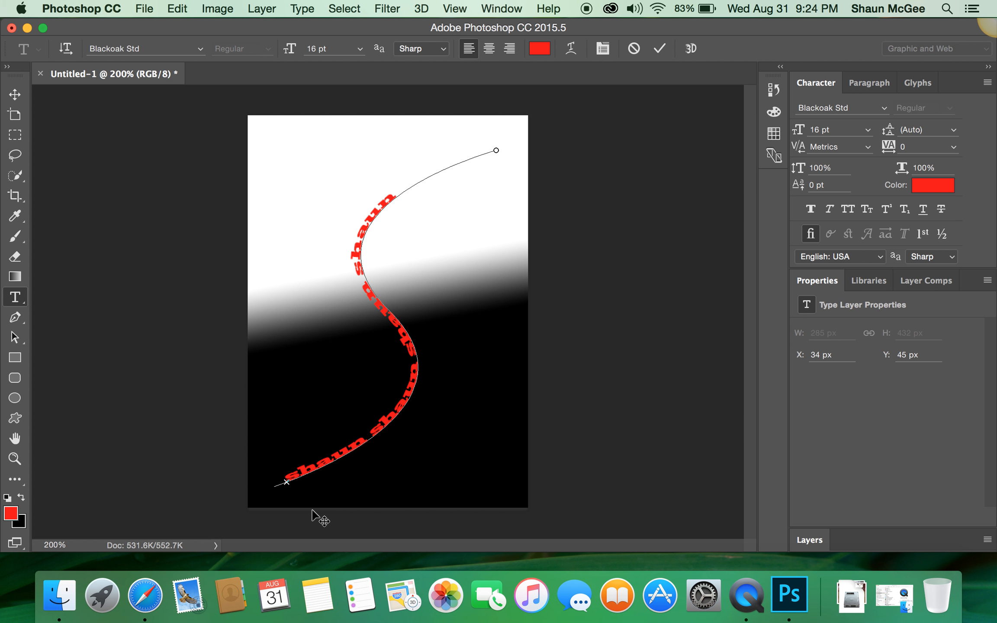
type(" shaun")
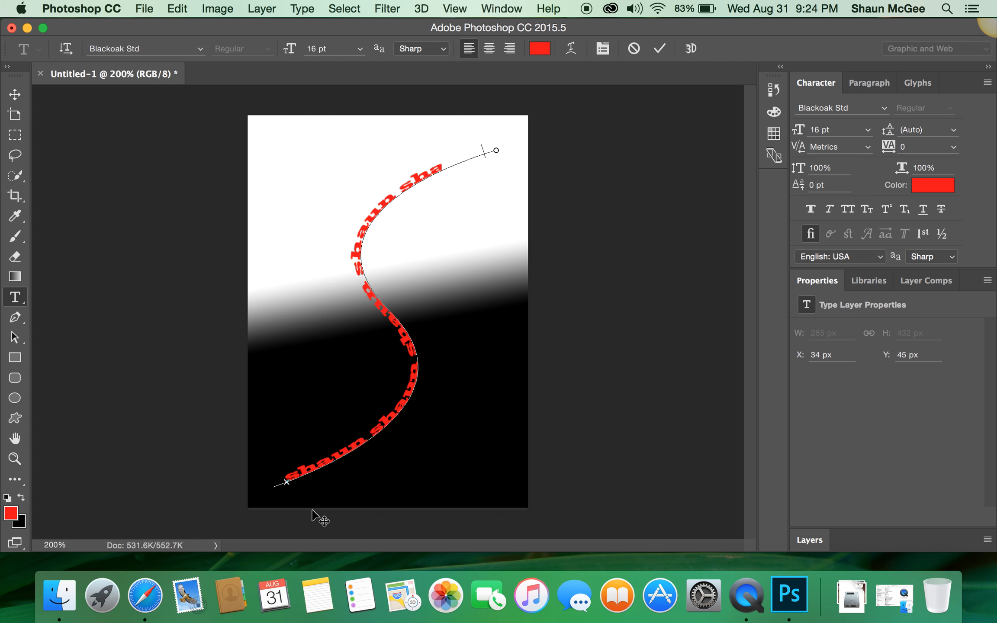